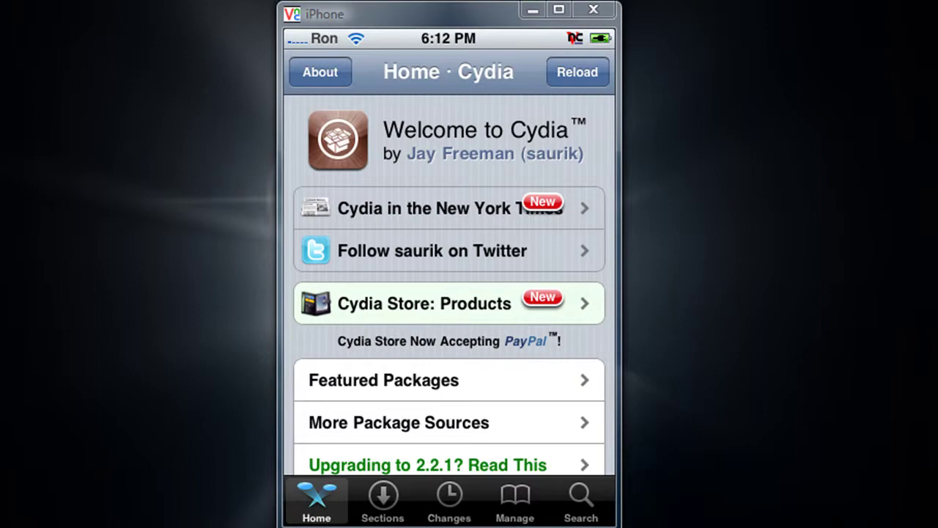
Find QuickGold among the Free Extensions in Cydia's Featured Packages and open its package details.
scroll(448, 285, down, 3)
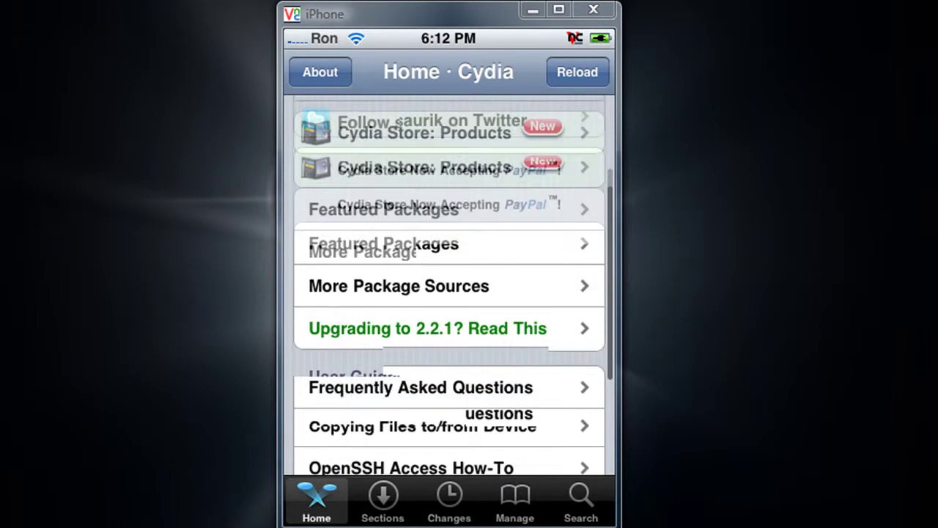
scroll(449, 284, up, 2)
scroll(449, 286, up, 2)
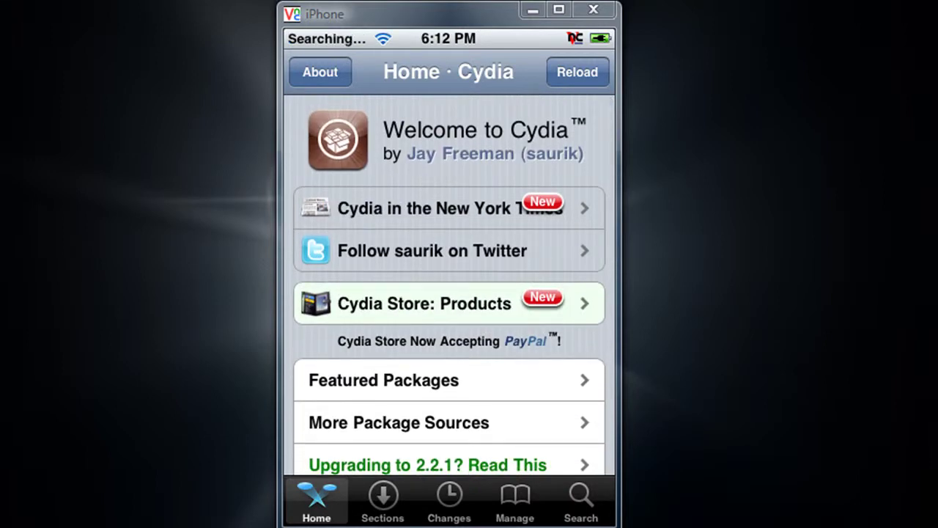
click(448, 380)
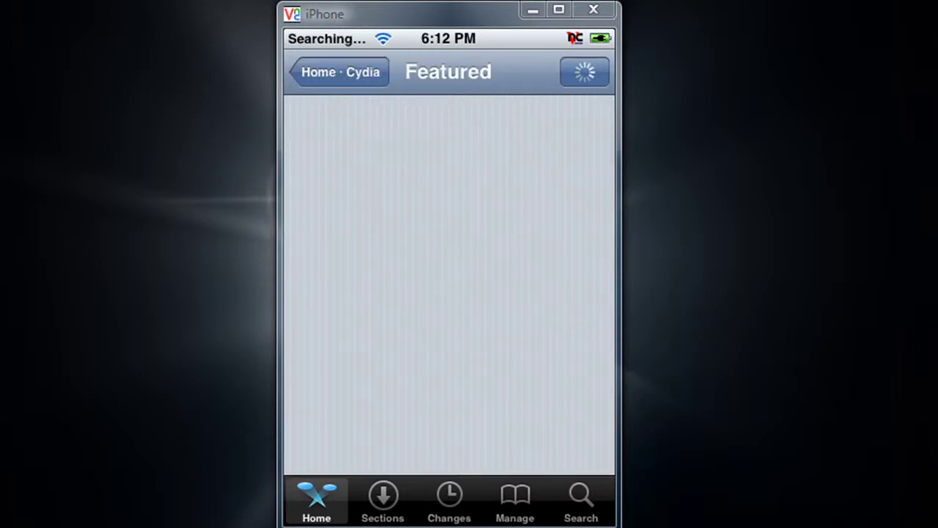
scroll(449, 286, down, 2)
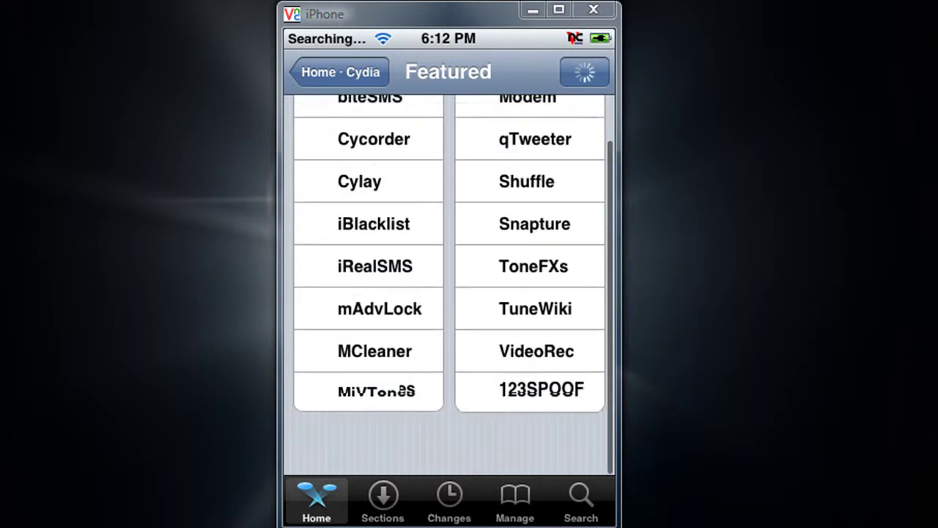
scroll(448, 286, down, 5)
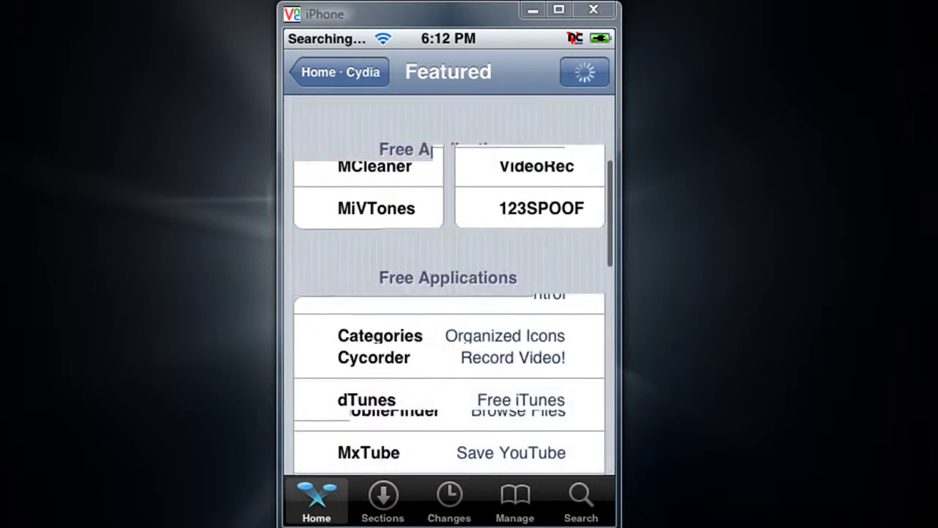
scroll(449, 286, down, 5)
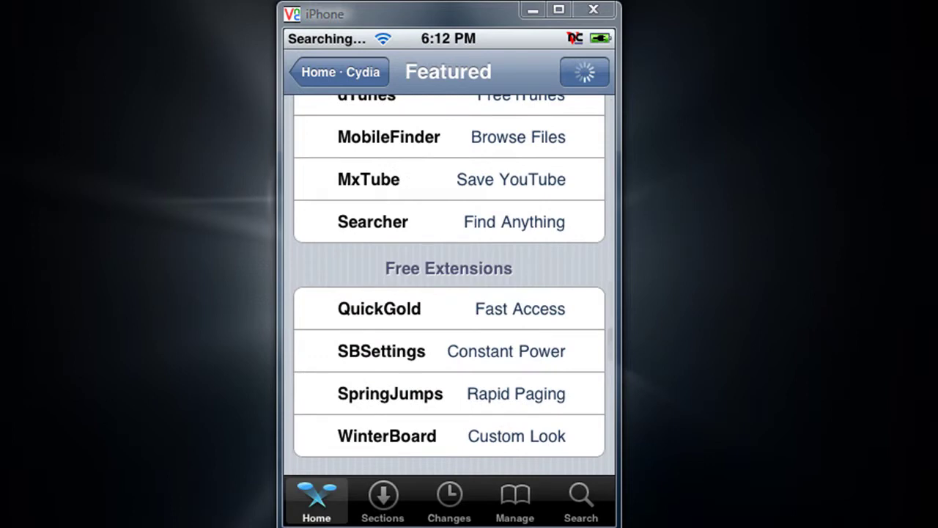
scroll(449, 286, down, 2)
scroll(448, 286, down, 1)
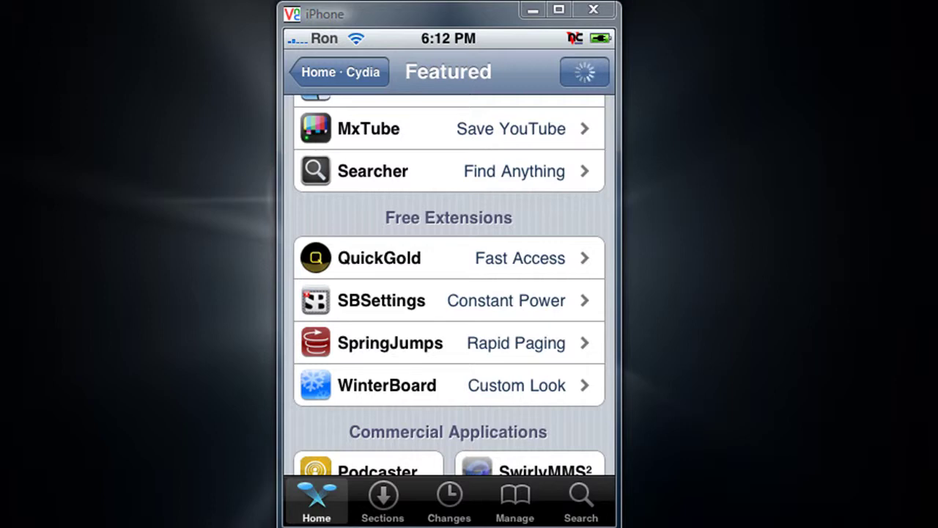
click(449, 257)
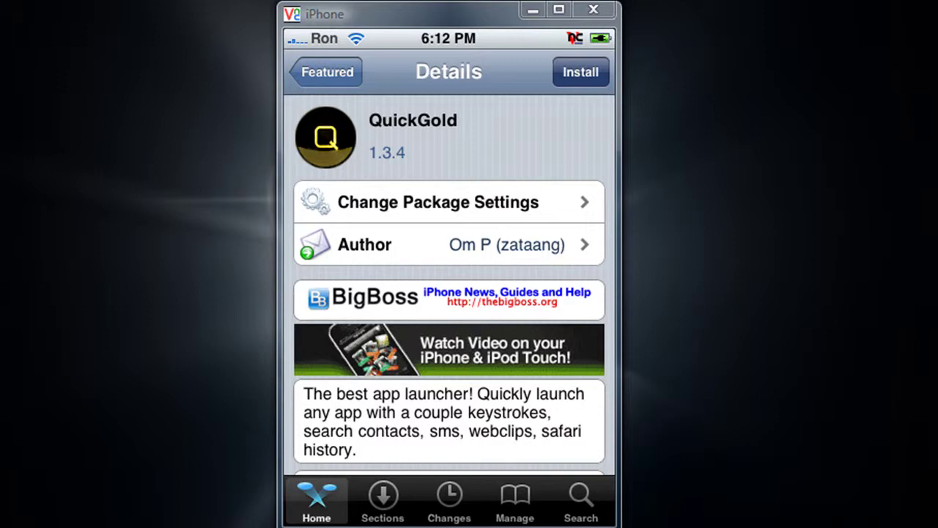
Install the QuickGold package and restart SpringBoard to finish the installation.
click(581, 72)
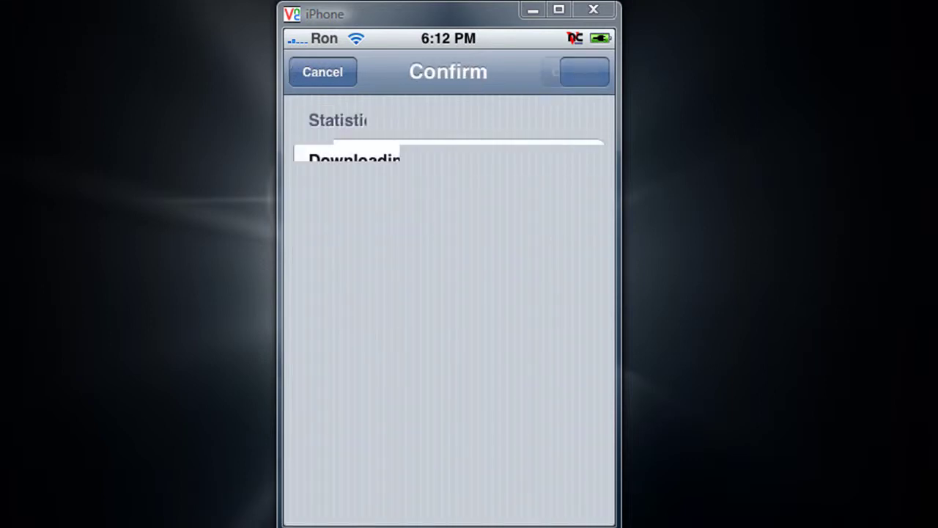
click(576, 72)
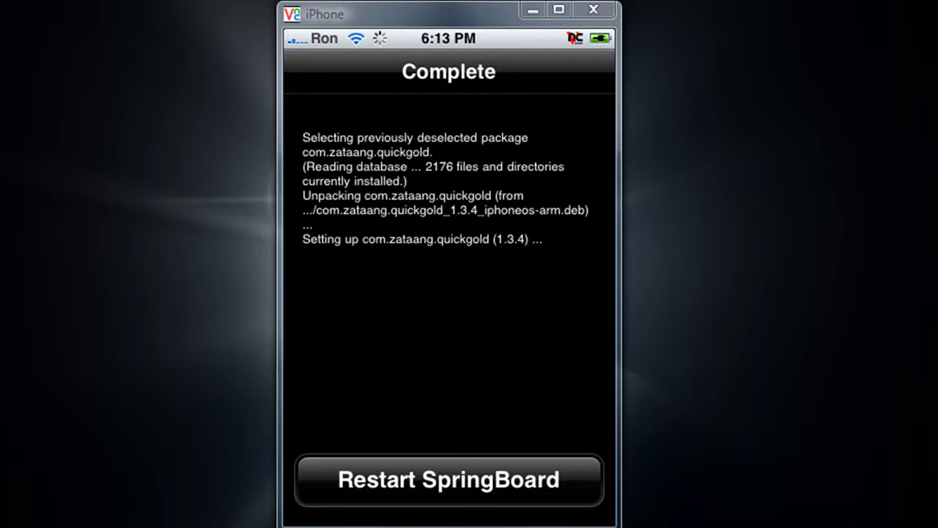
click(448, 481)
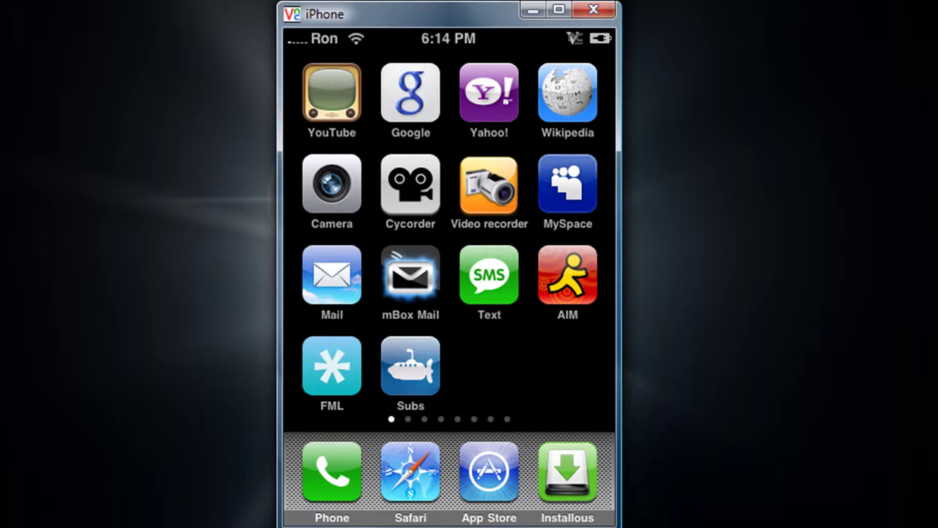
Bring up QuickGold from the home screen and preview its Phone, Email and URL keyboard layouts.
key(Home)
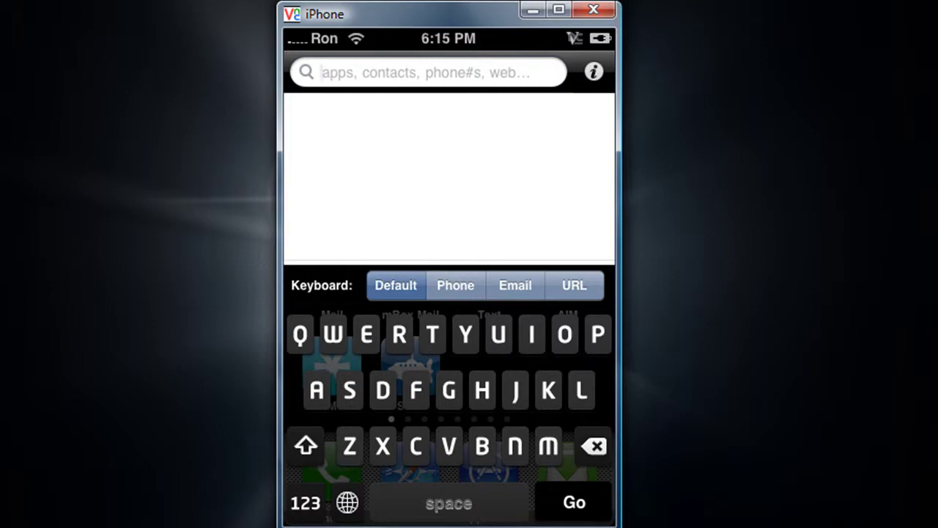
click(548, 446)
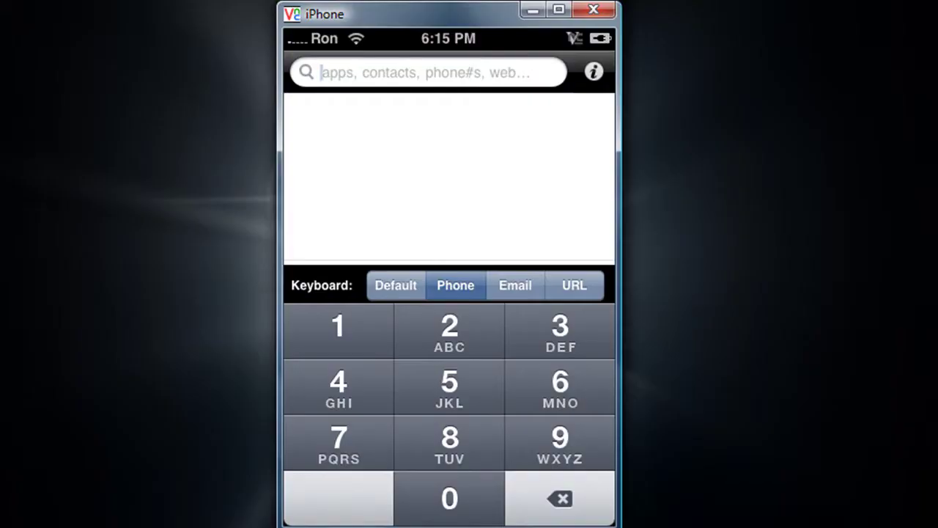
click(515, 286)
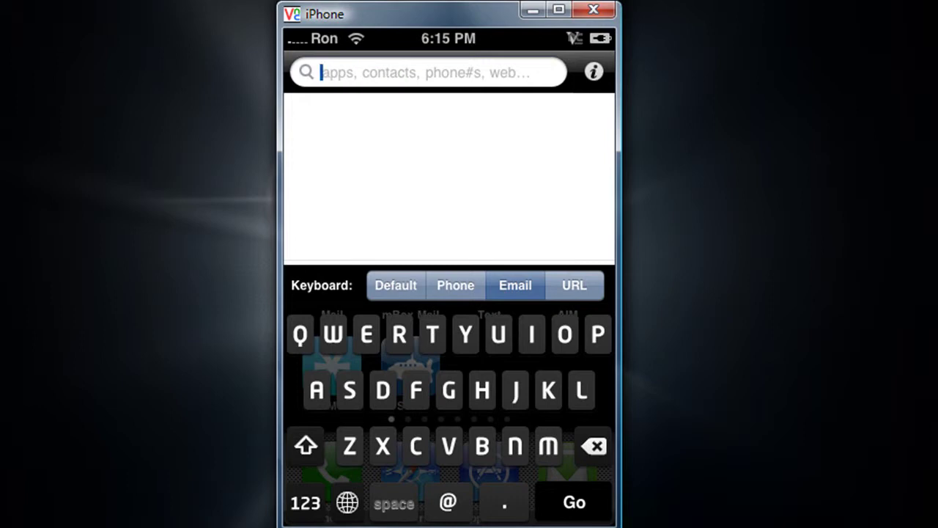
click(574, 285)
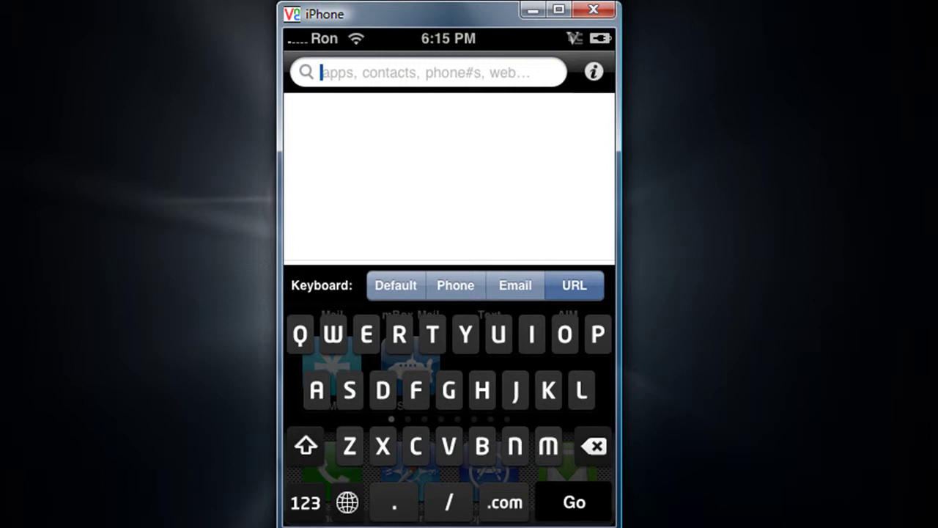
Search QuickGold for "y", look through the matches and clear the query.
text(y)
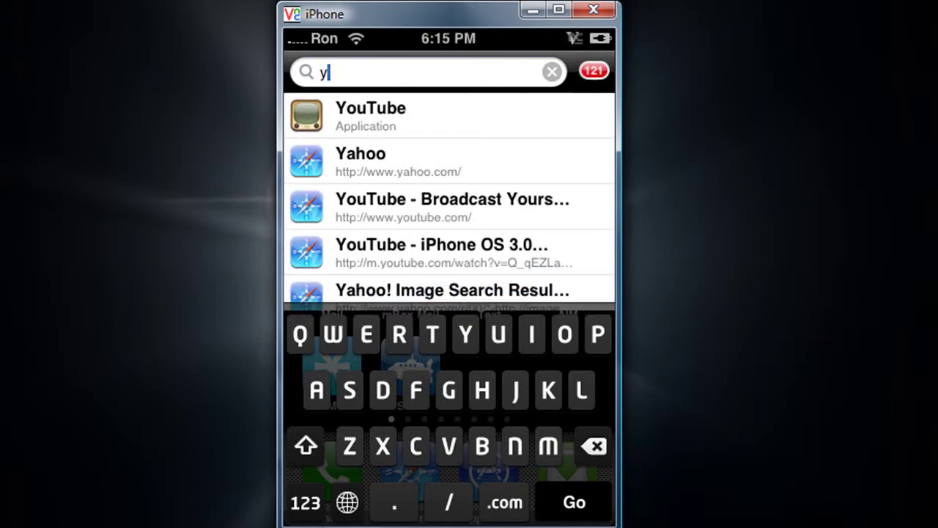
scroll(450, 198, down, 2)
scroll(449, 198, up, 2)
key(BackSpace)
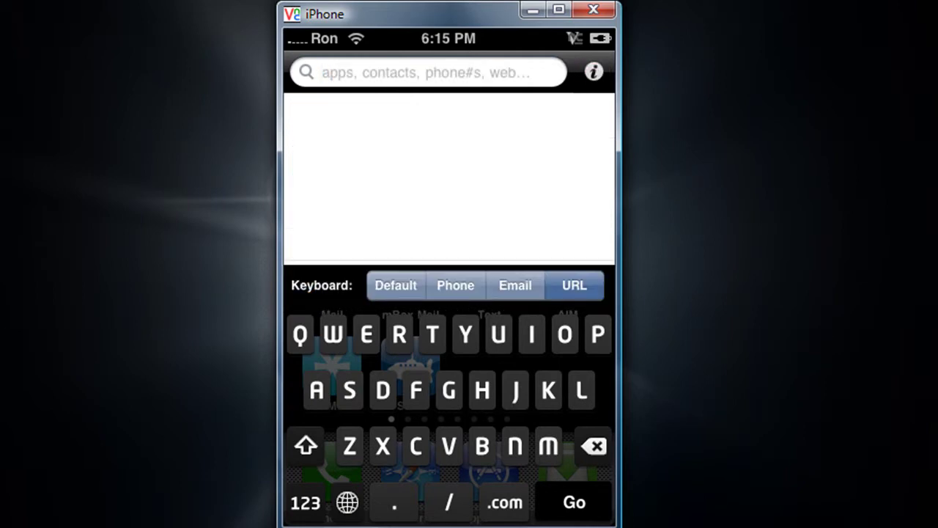
Return to the Default keyboard and examine the QuickGold settings for result sources, search result order, miscellaneous options and help.
click(396, 286)
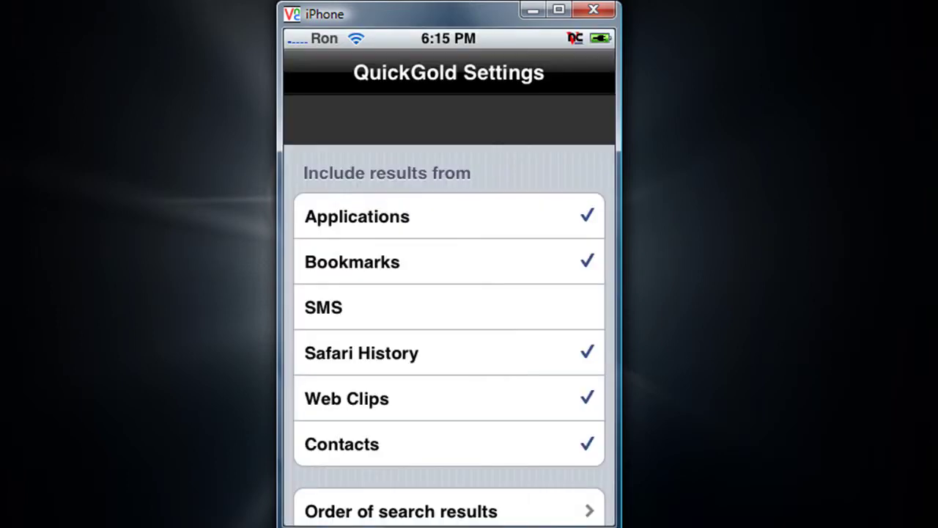
scroll(449, 329, down, 3)
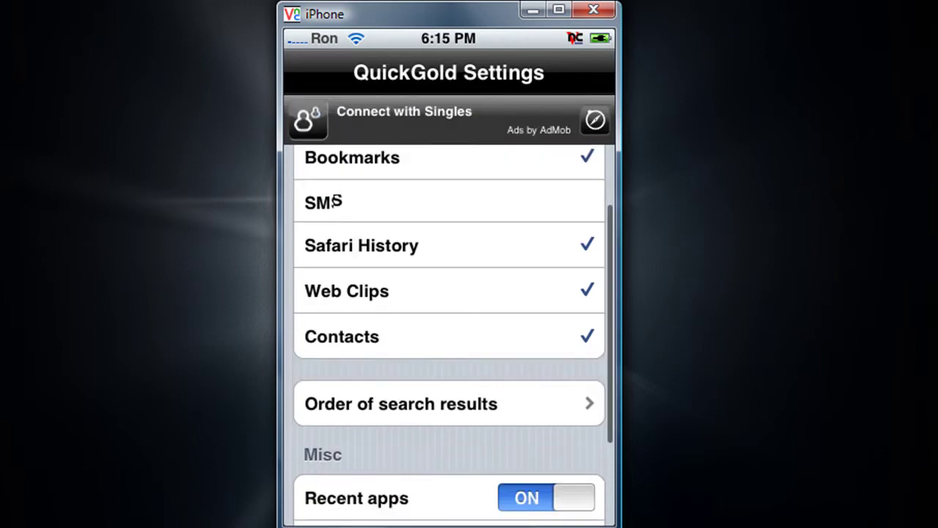
click(449, 266)
click(448, 265)
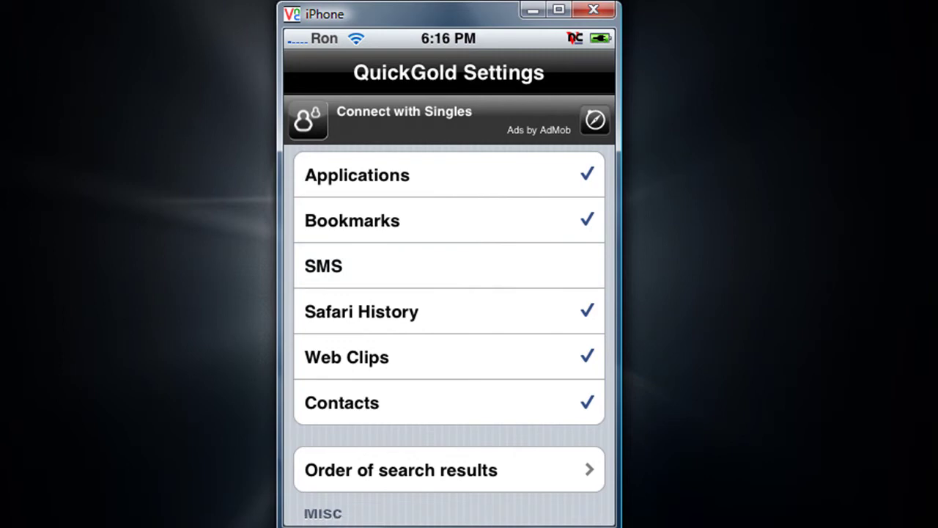
scroll(449, 330, down, 4)
scroll(449, 330, down, 2)
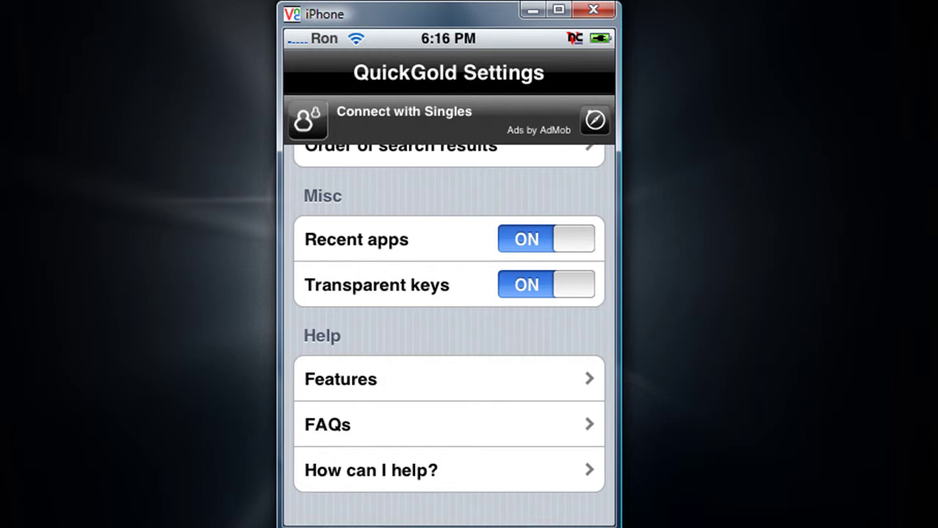
scroll(449, 330, down, 2)
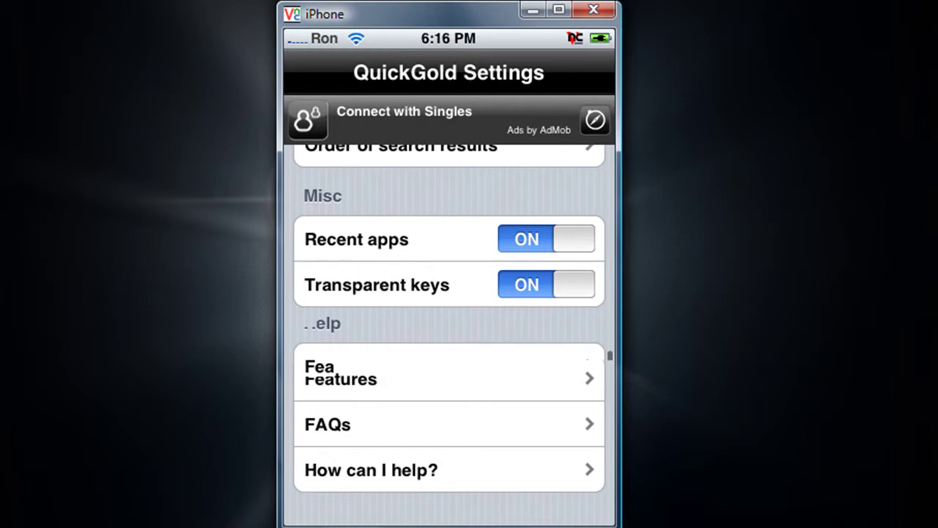
scroll(449, 330, up, 5)
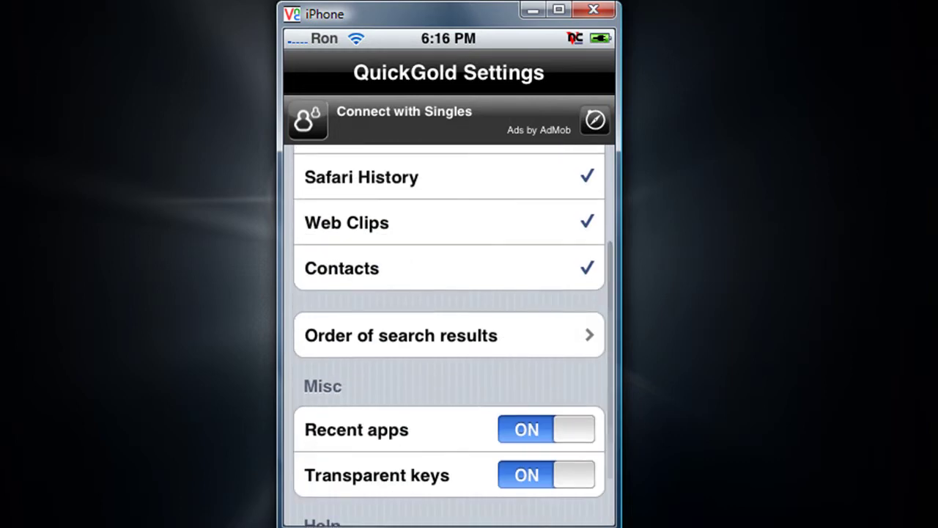
scroll(448, 330, up, 3)
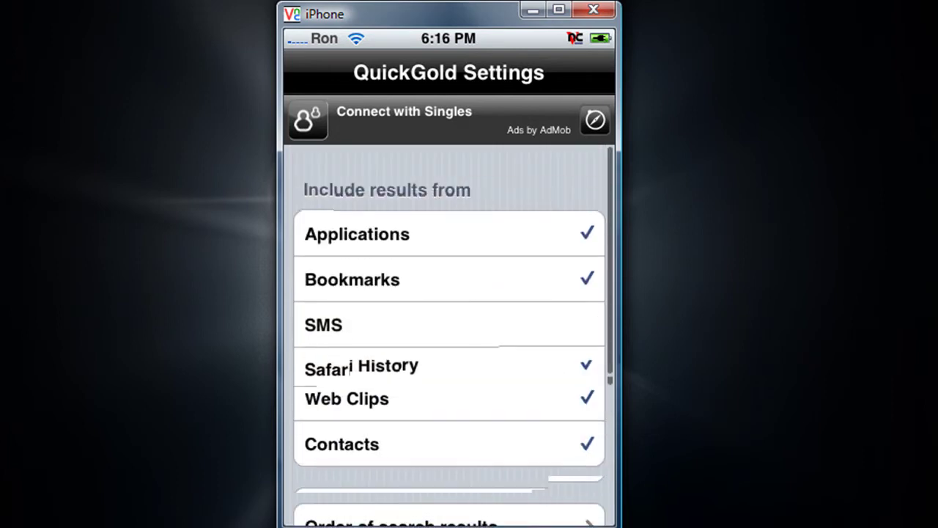
scroll(449, 330, up, 3)
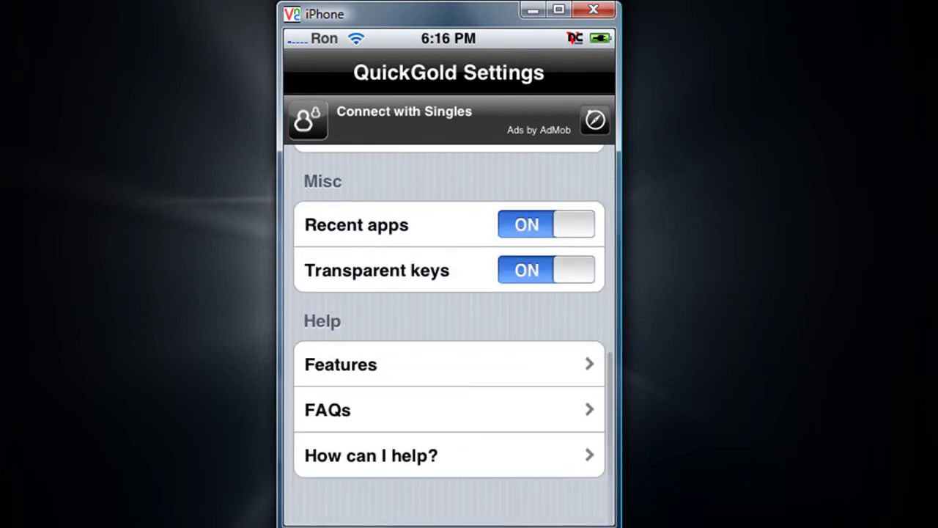
scroll(448, 330, up, 4)
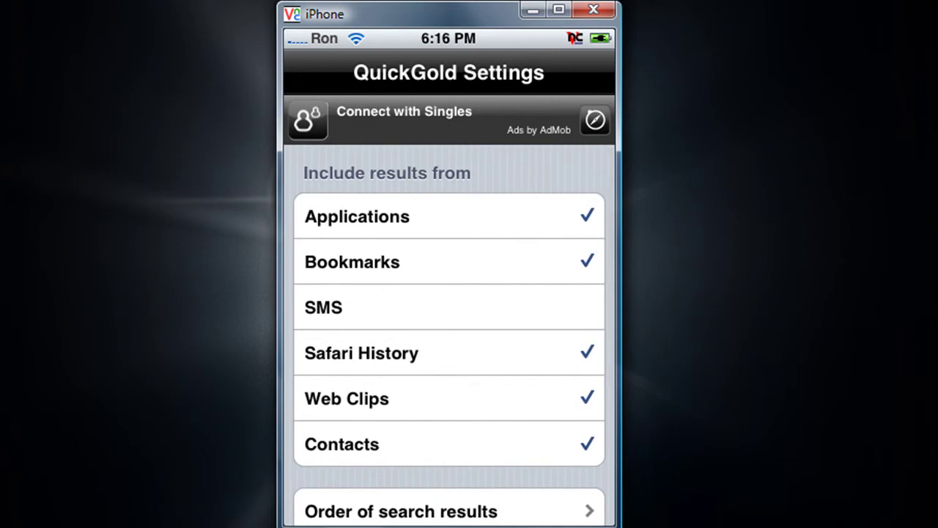
scroll(449, 330, down, 5)
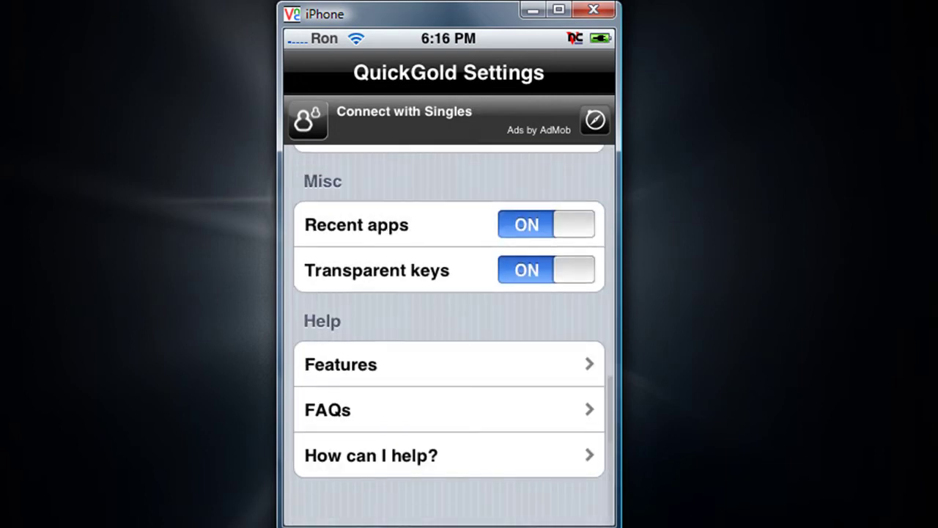
Leave the settings, go to the last home screen page and bring up the QuickGold search again.
key(Home)
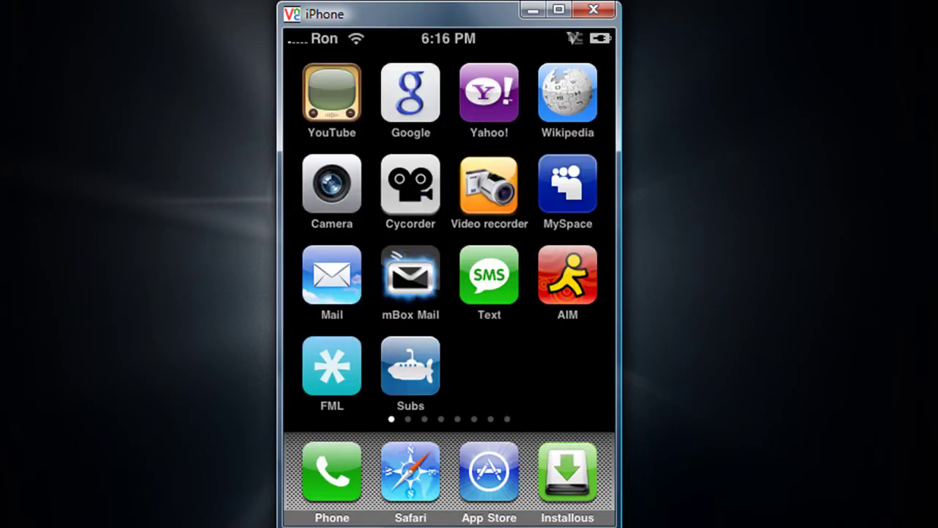
scroll(448, 257, right, 2)
scroll(449, 257, right, 7)
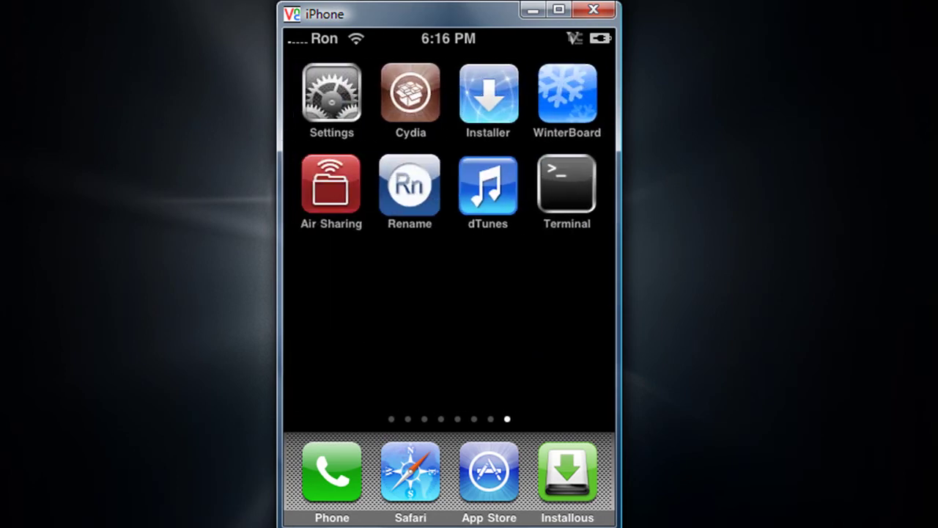
key(Home)
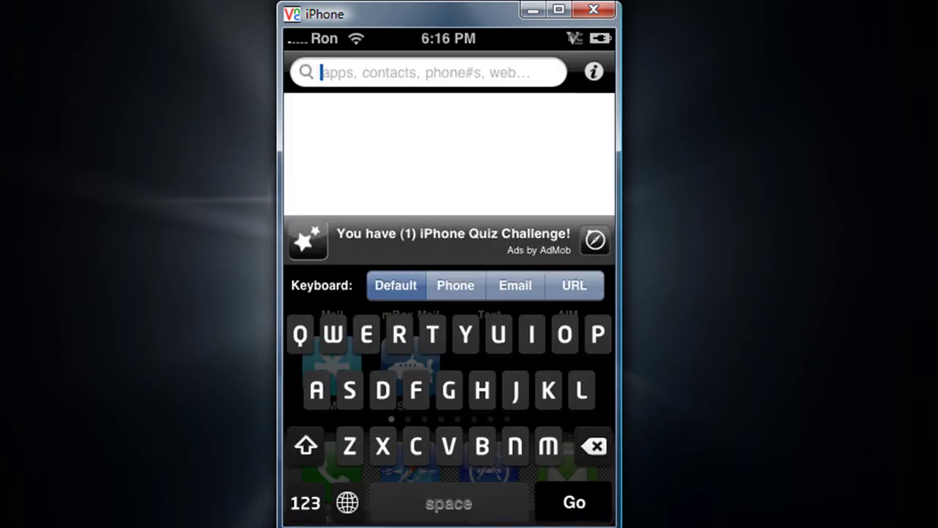